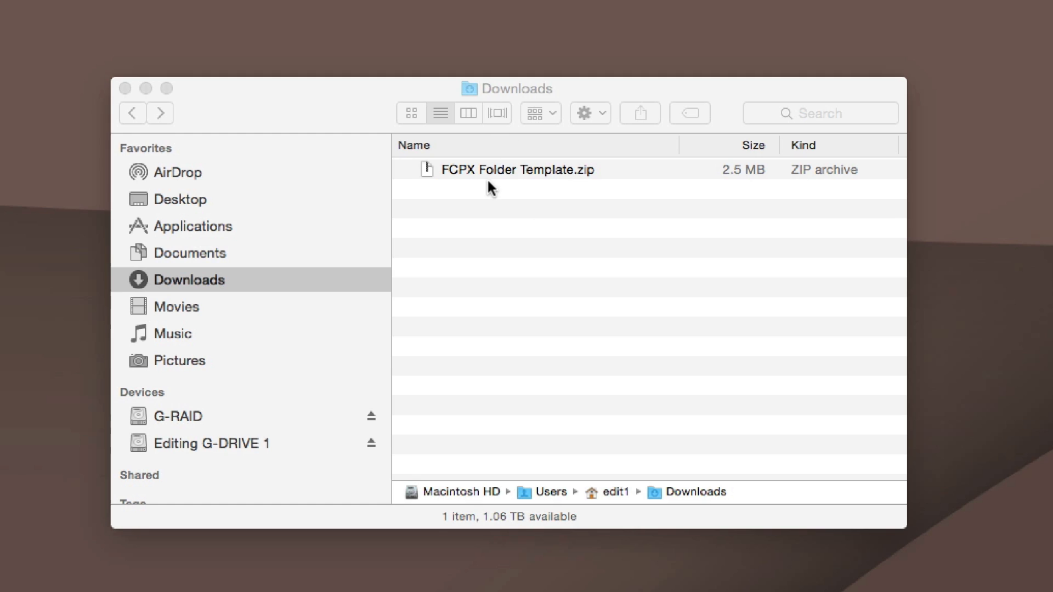
Extract FCPX Folder Template.zip and rename the extracted folder My Project
double_click(445, 172)
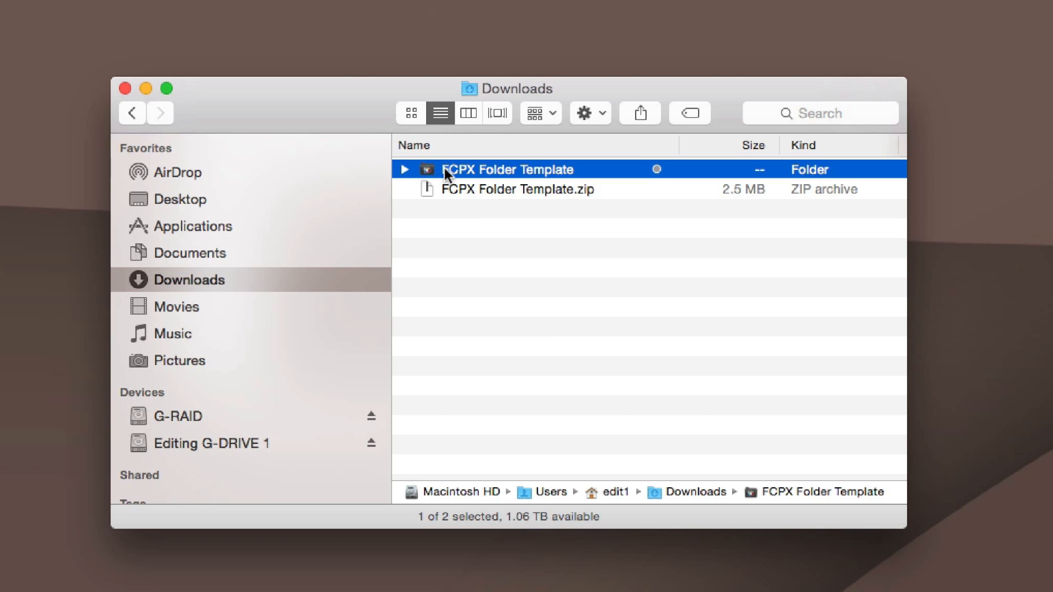
left_click(444, 168)
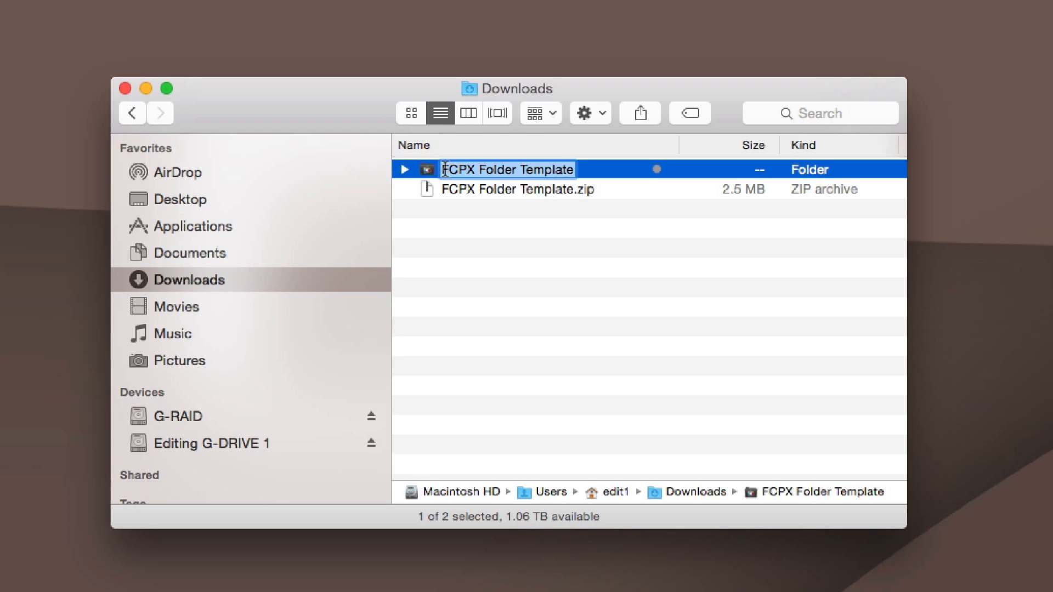
type("My Project")
key("Return")
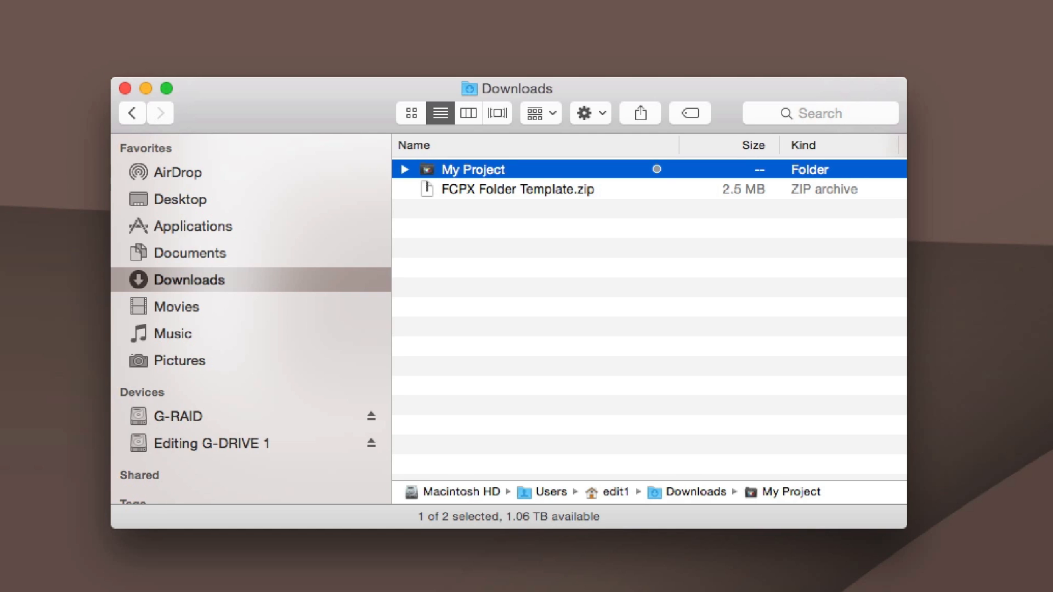
Open the My Project folder and browse its subfolders in icon and list views
double_click(440, 170)
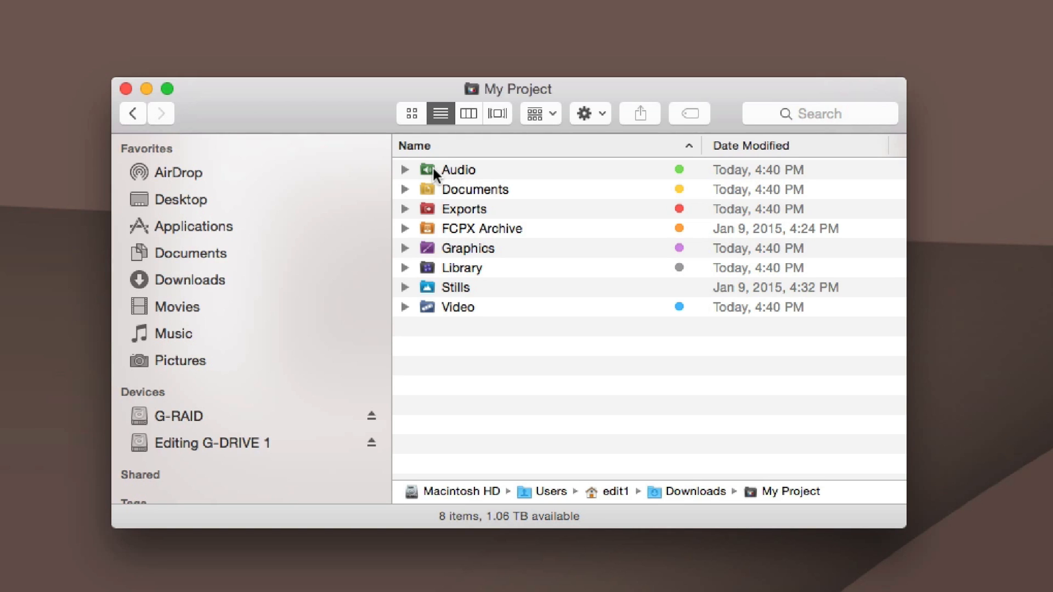
left_click(411, 112)
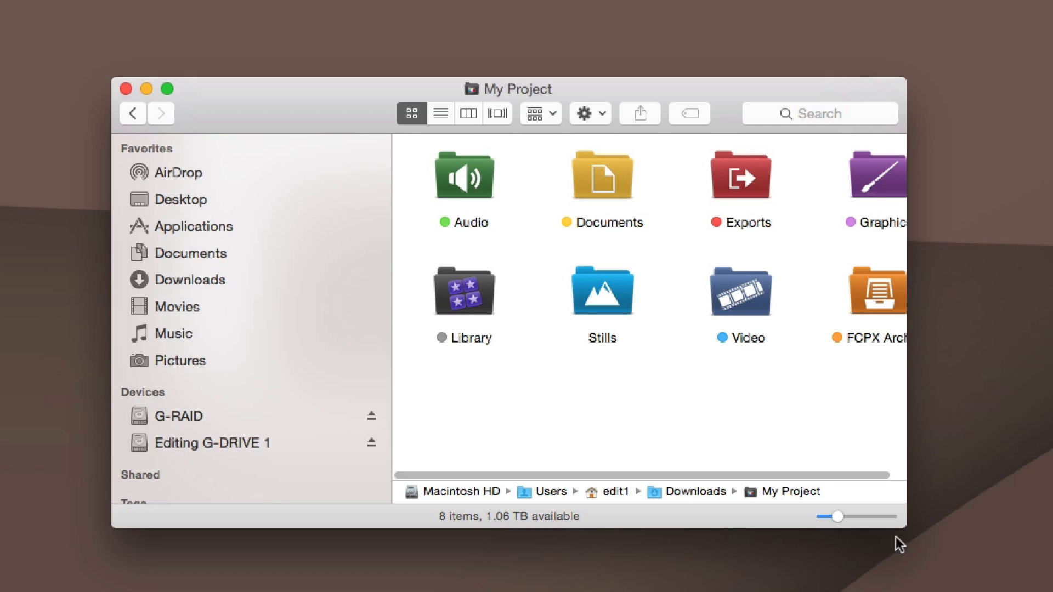
left_click_drag(922, 531, 1015, 538)
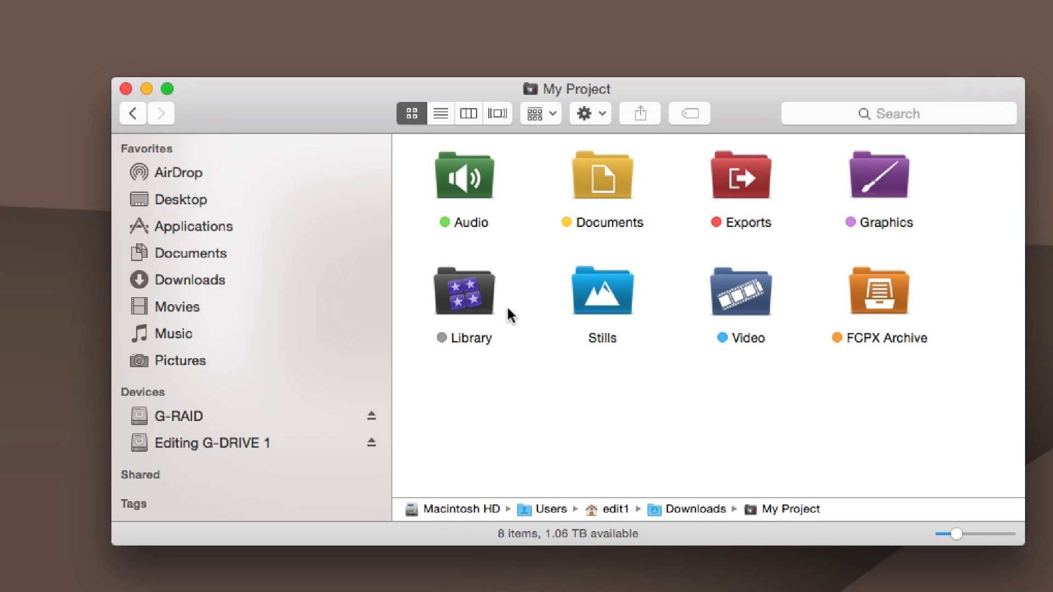
left_click(441, 113)
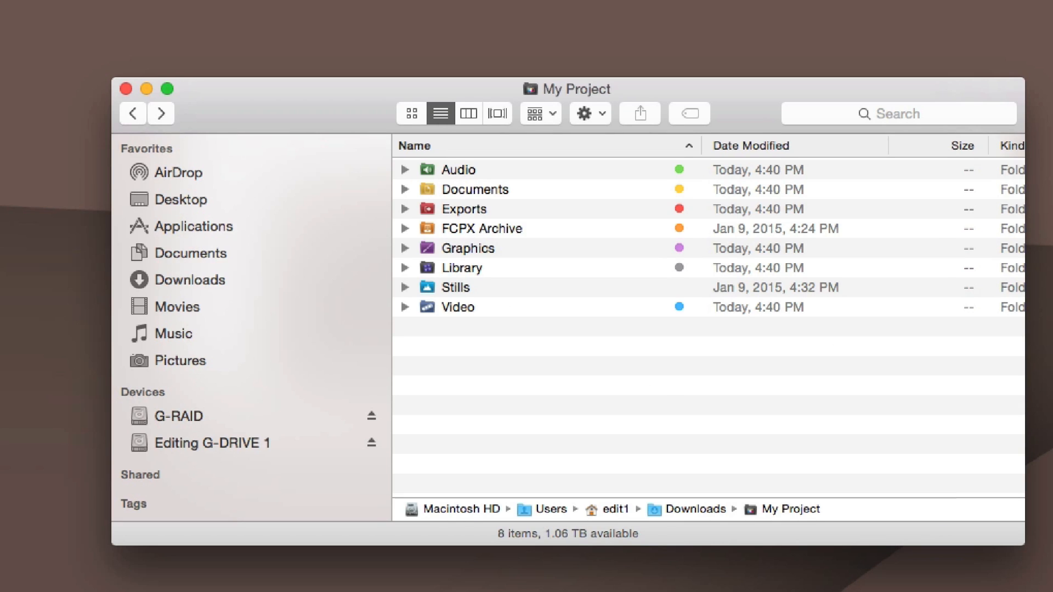
Open the FDPtraining Library Template from the Library subfolder in Final Cut Pro
double_click(452, 266)
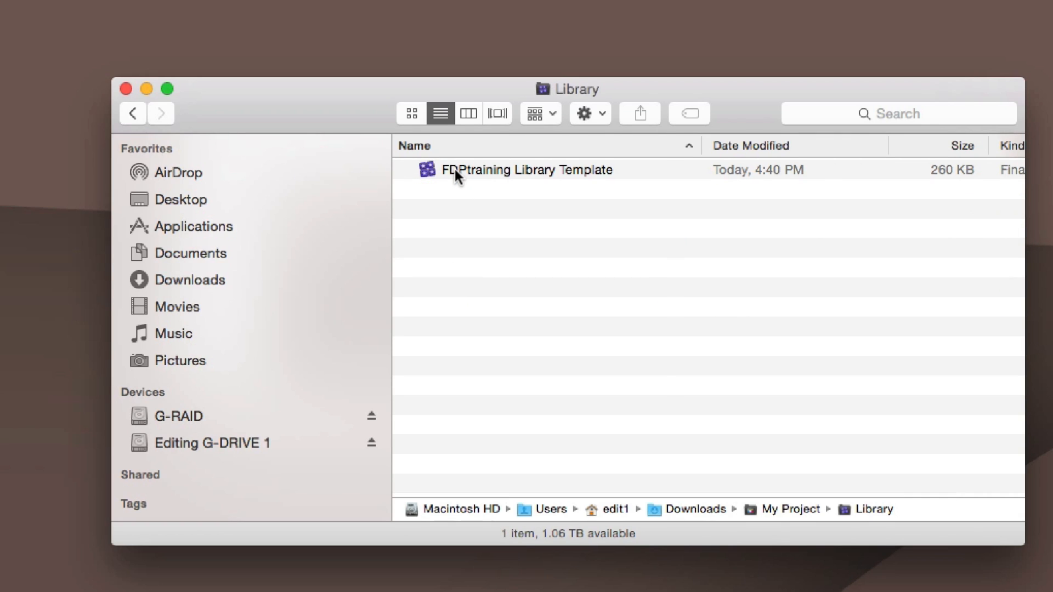
left_click(427, 169)
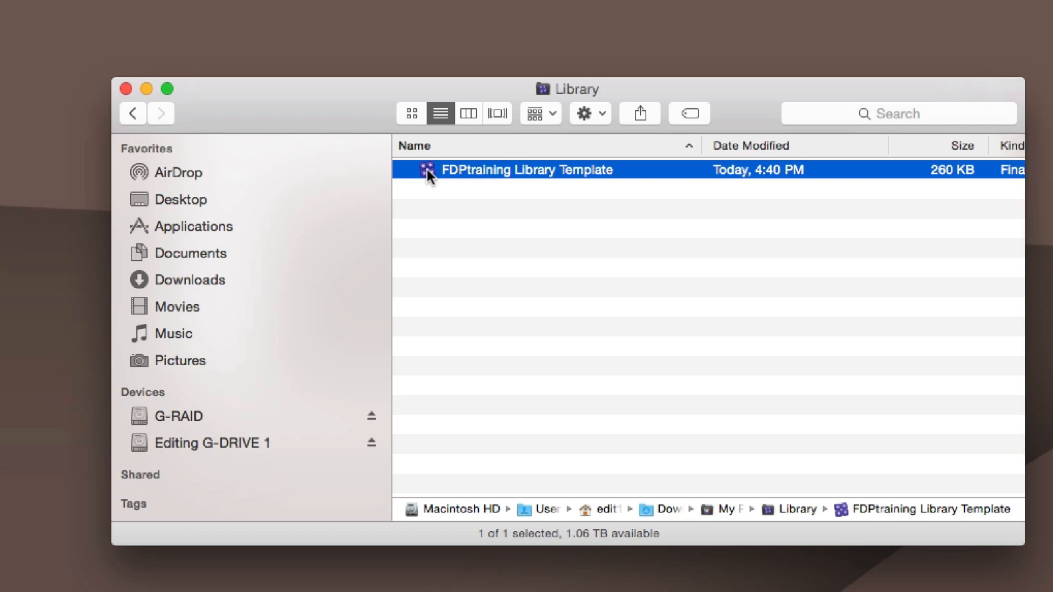
double_click(427, 169)
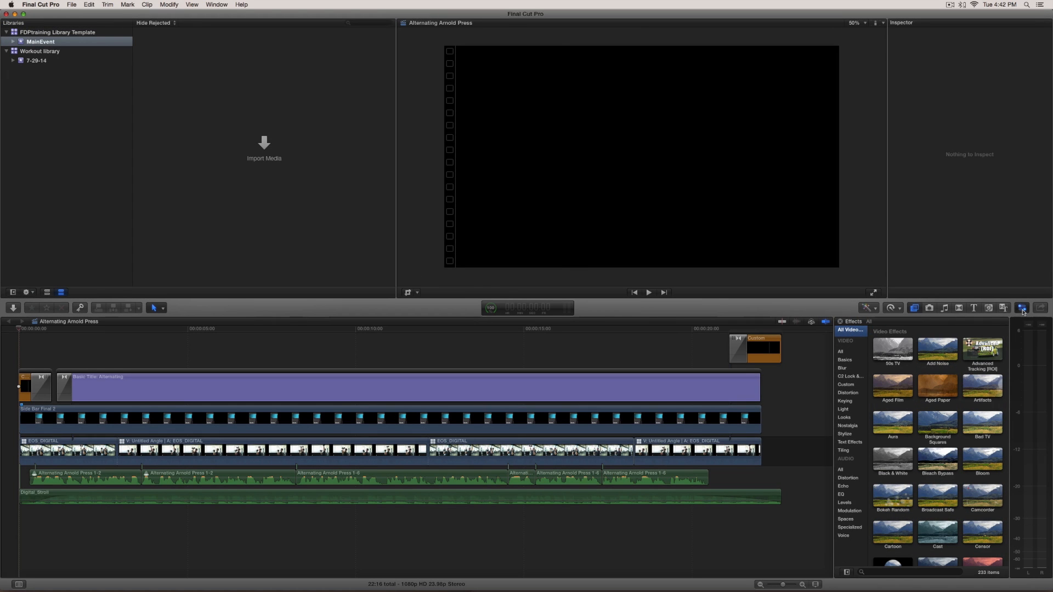
left_click(1023, 311)
left_click(1022, 311)
left_click(67, 32)
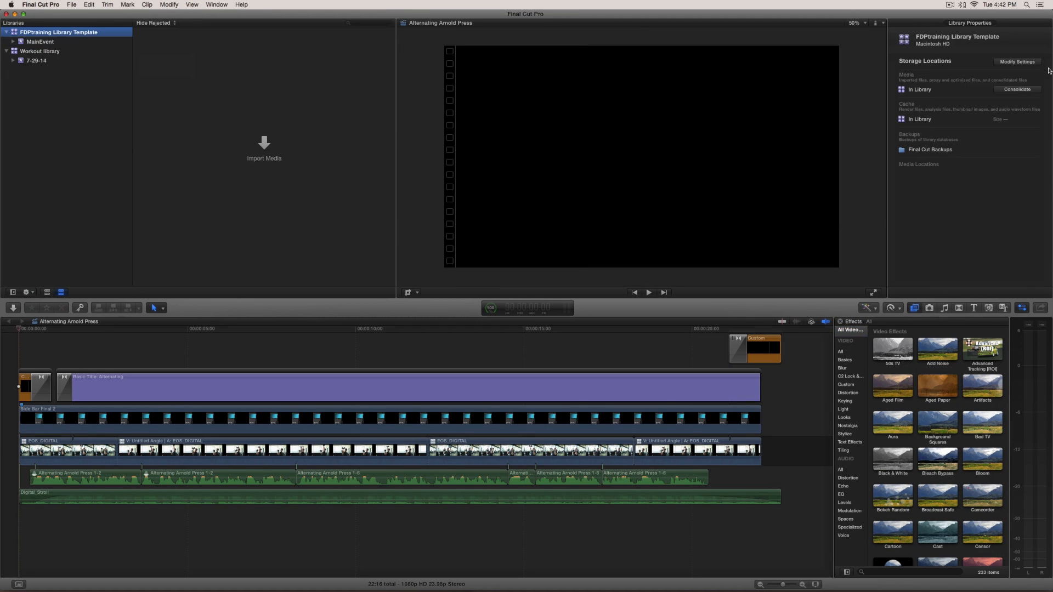
Modify the library's storage settings to use the Final Cut Backups folder for backups
left_click(1011, 64)
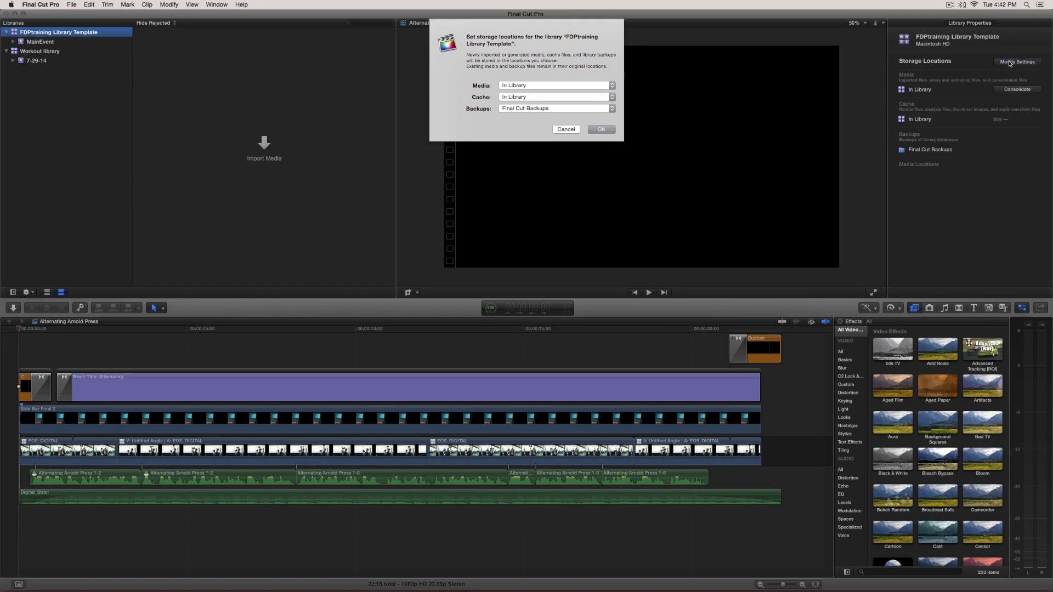
left_click(612, 109)
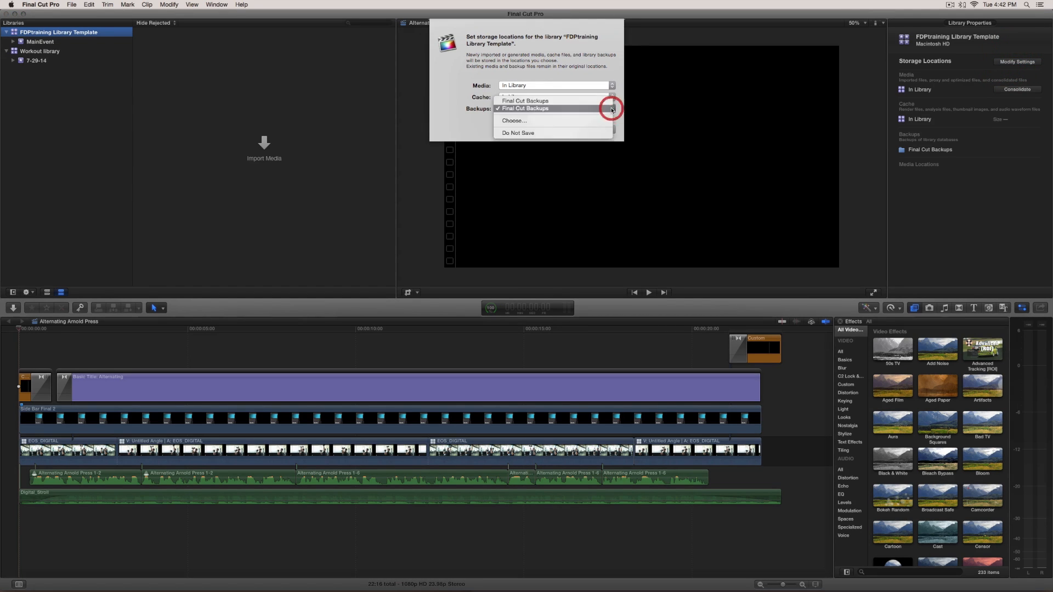
left_click(568, 120)
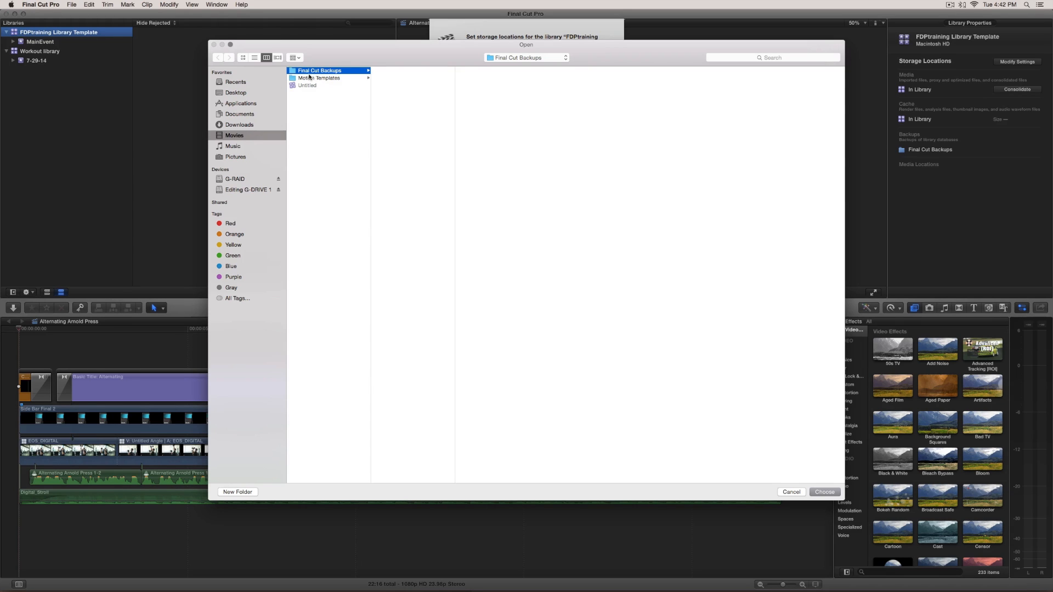
left_click(823, 492)
left_click(602, 129)
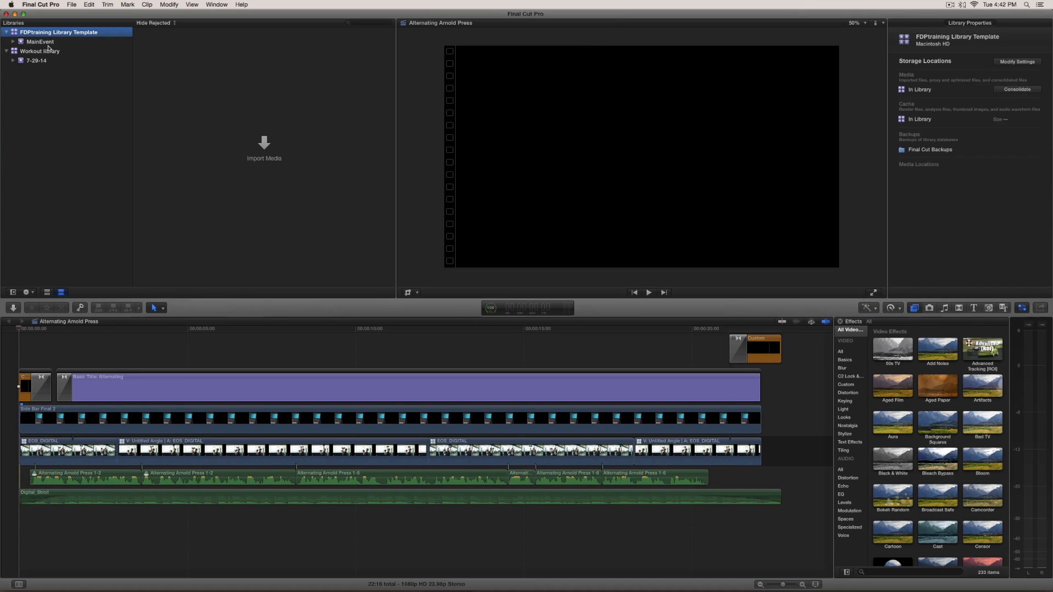
Delete the LOCATIONS (REEL) and SCENE folders from 2-CATEGORIES inside MainEvent
left_click(13, 42)
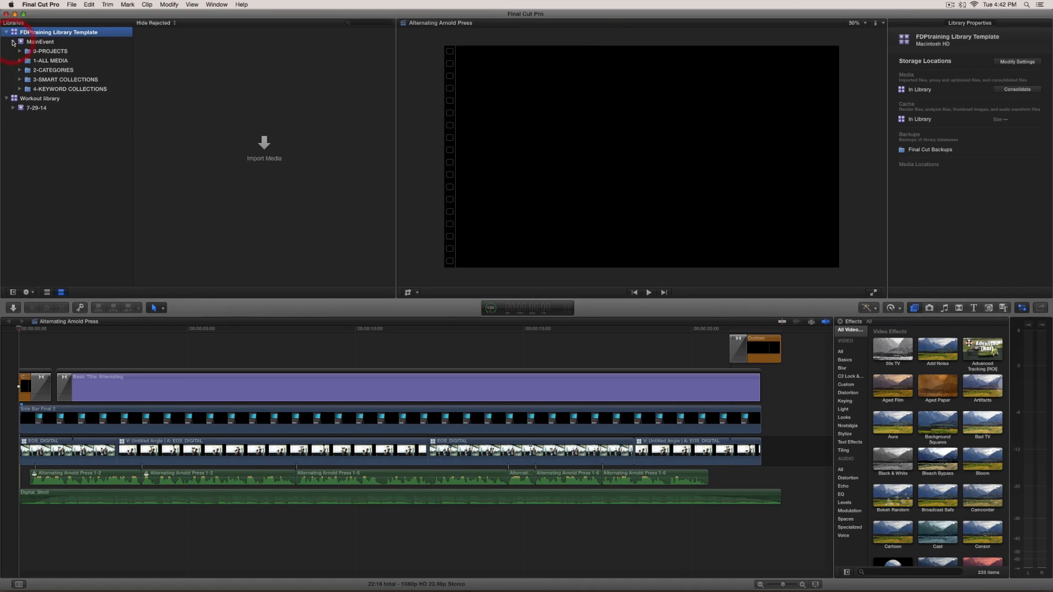
left_click(20, 70)
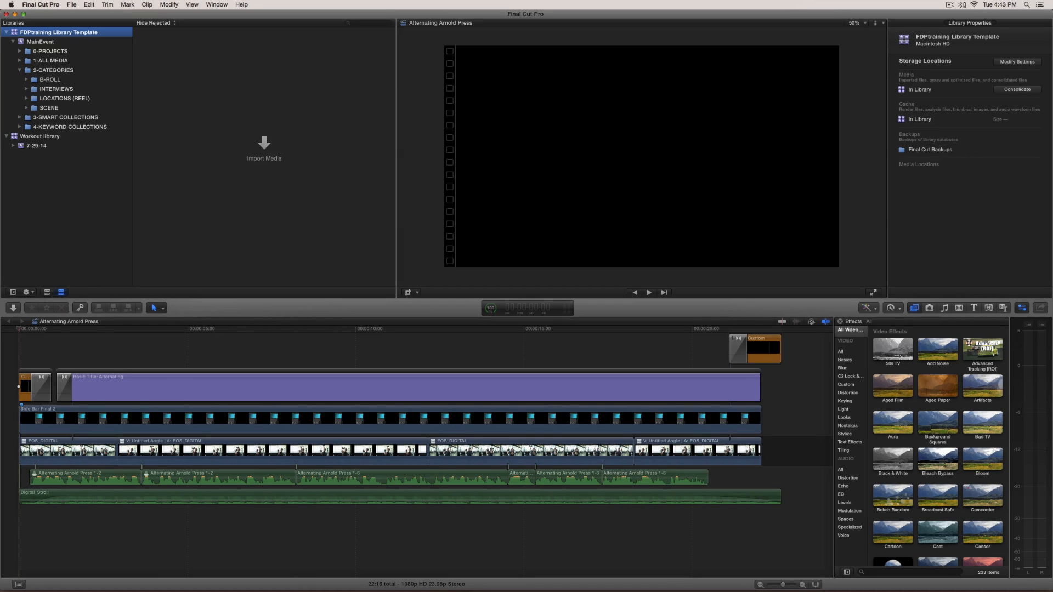
left_click(64, 100)
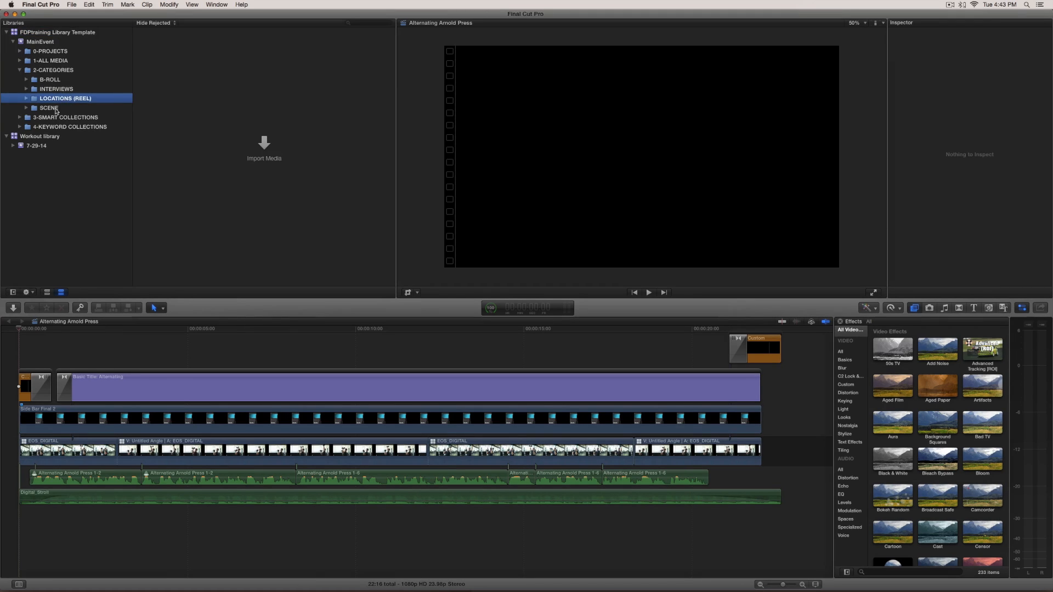
left_click(55, 109, "shift")
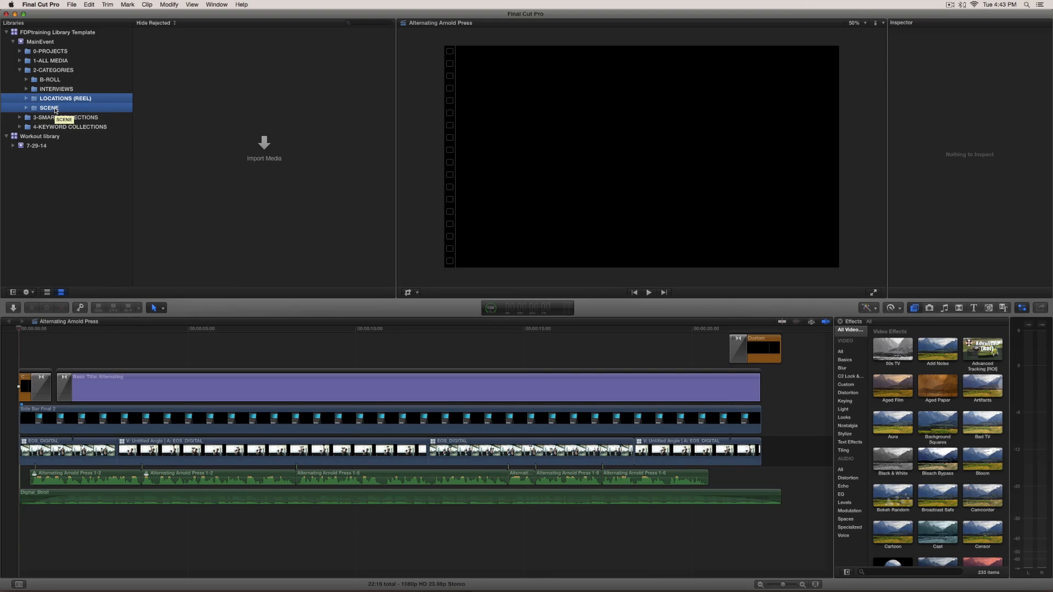
key("super+BackSpace")
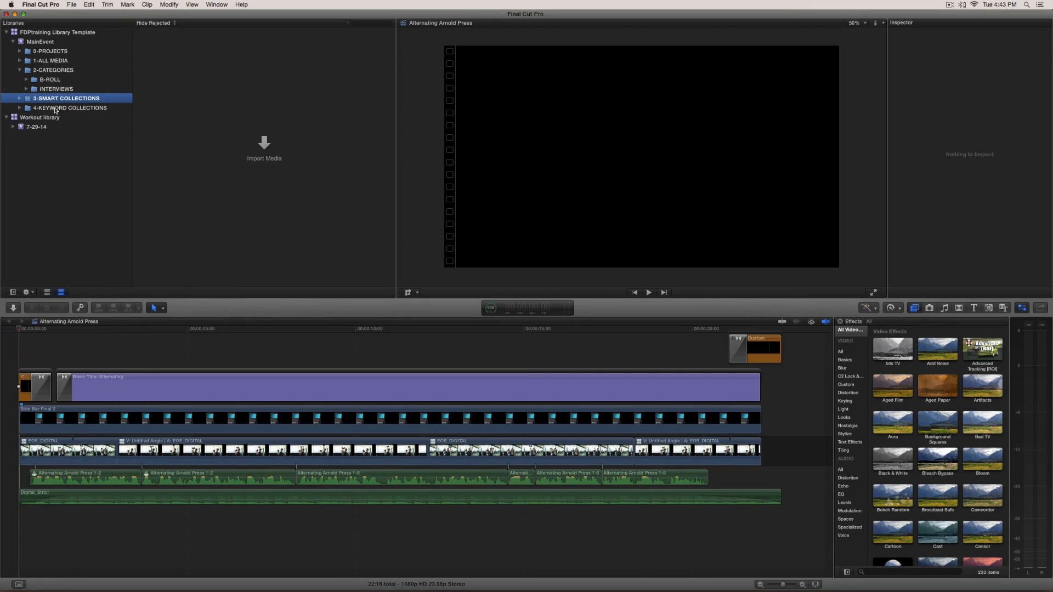
Close the FDPtraining Library Template library and close the Final Cut Pro window
left_click(15, 33)
right_click(15, 33)
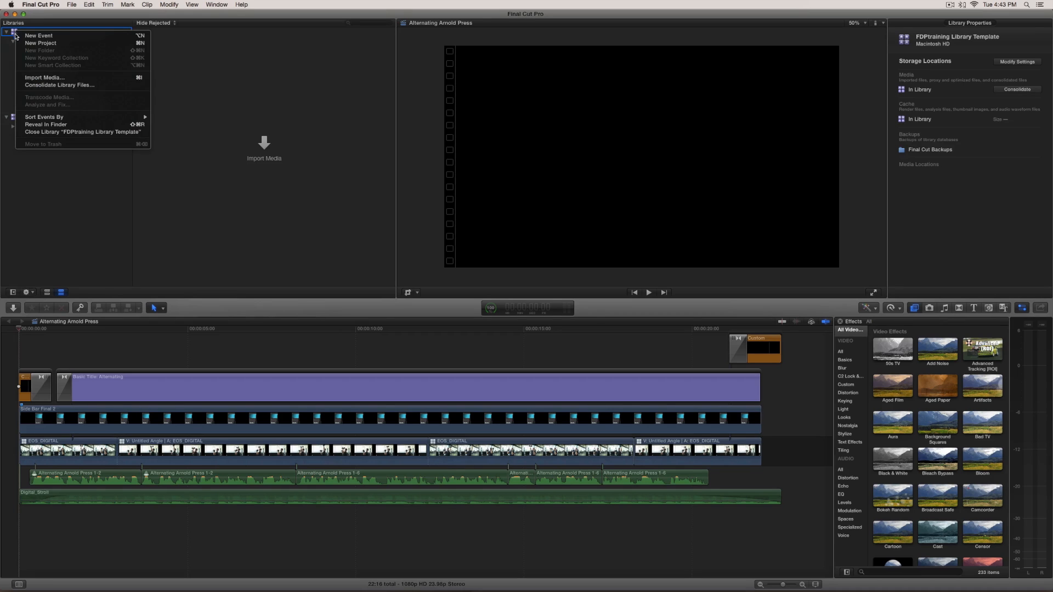
left_click(69, 135)
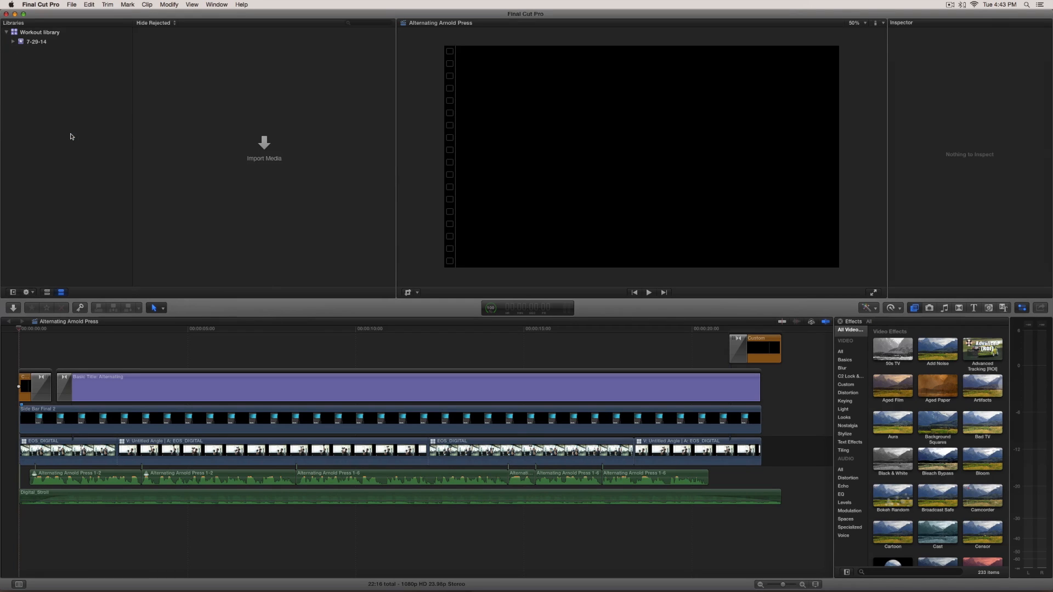
left_click(15, 14)
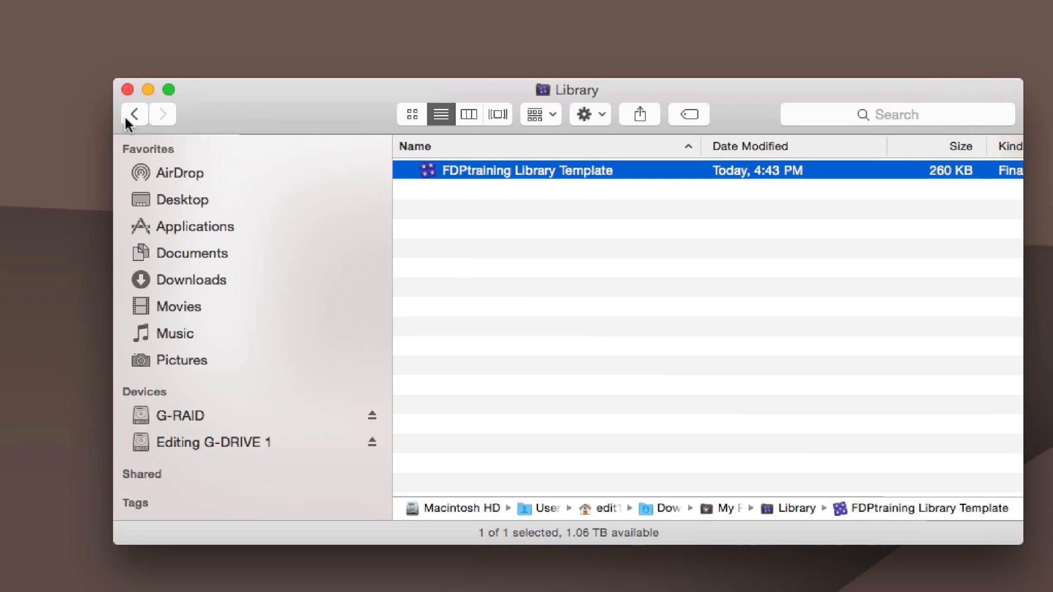
Return to Downloads and delete the Stills folder from My Project
left_click(134, 114)
left_click(406, 170)
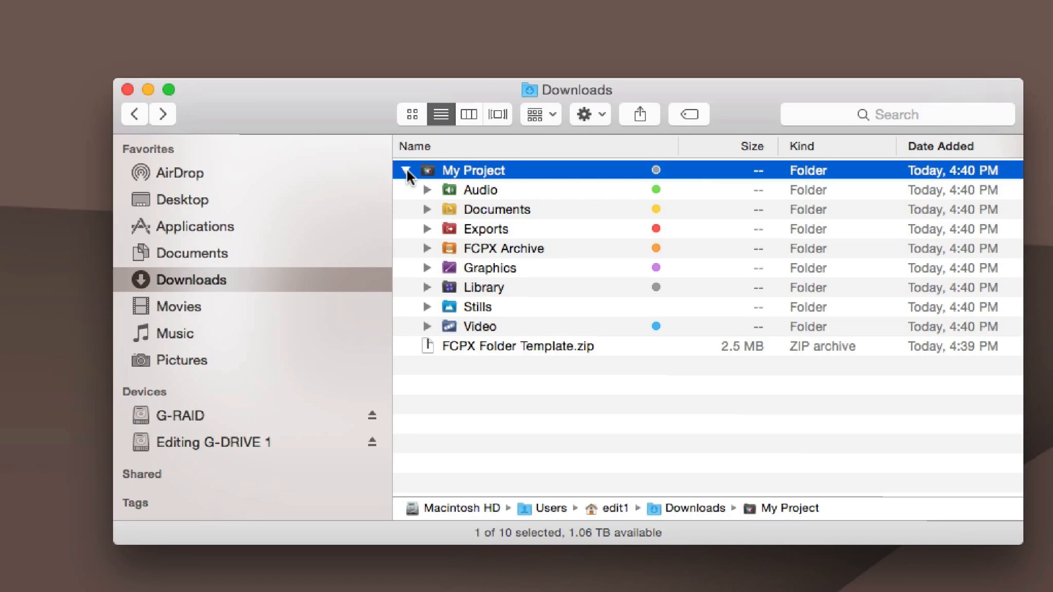
left_click(406, 170)
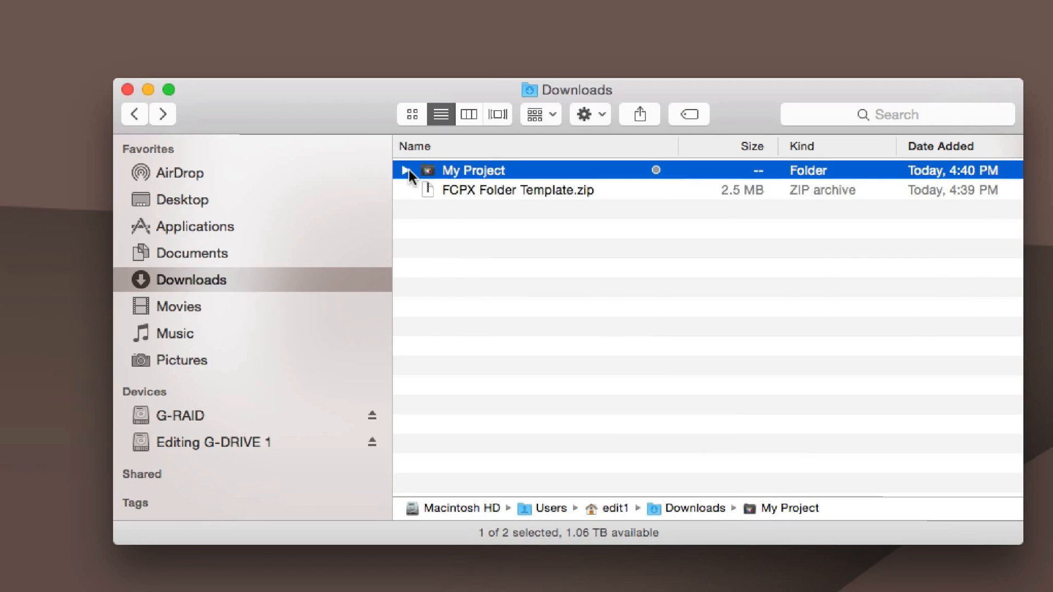
left_click(406, 171)
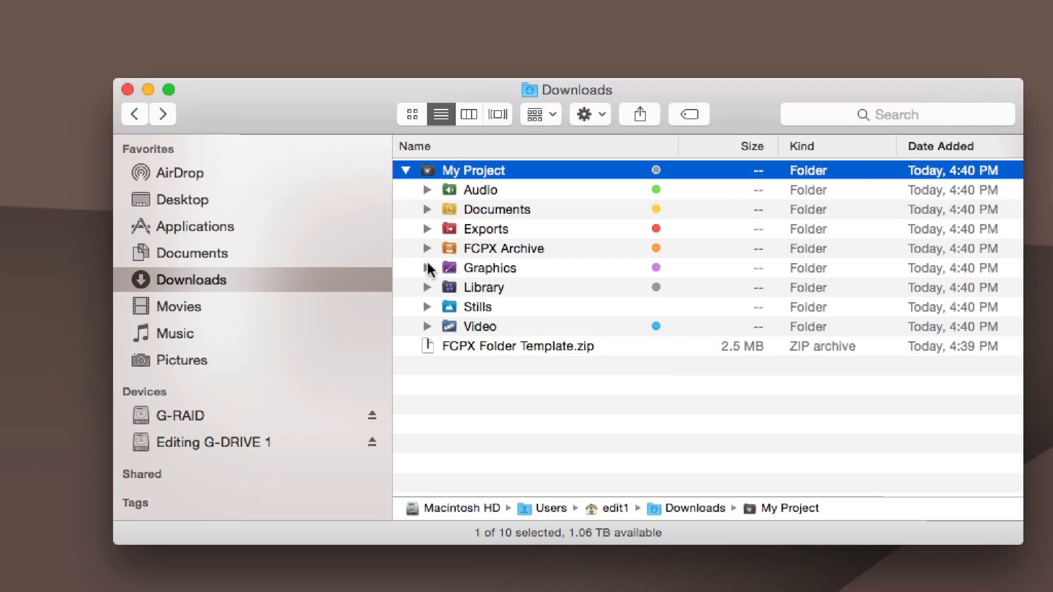
left_click(454, 307)
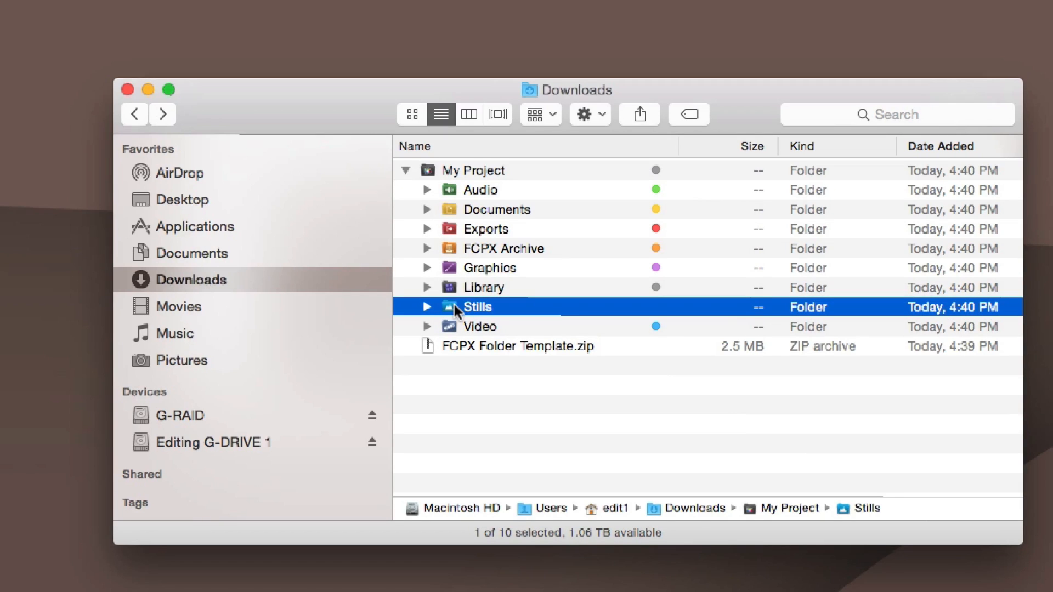
key("super+BackSpace")
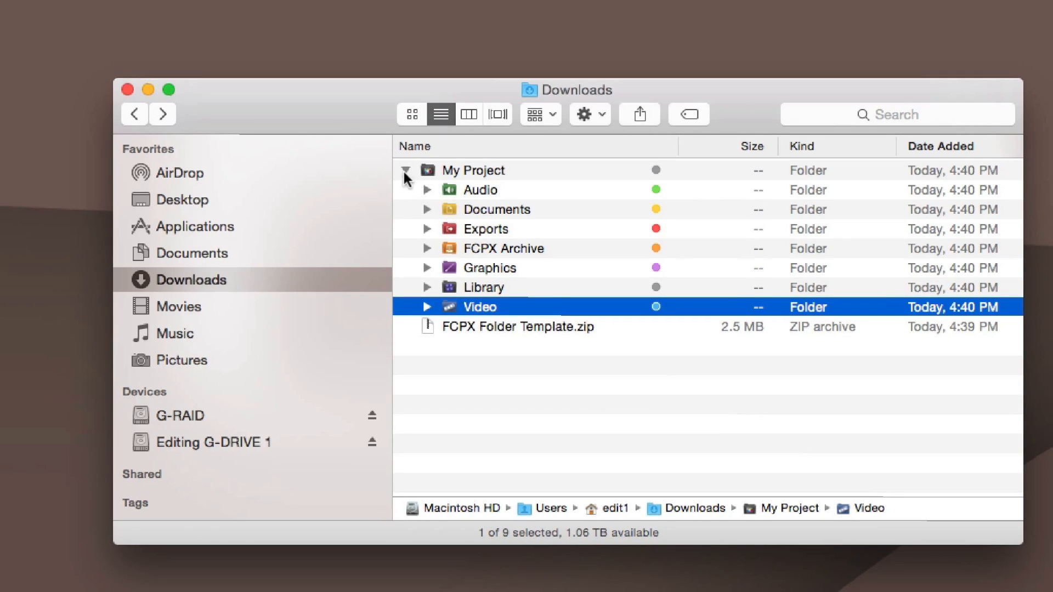
Compress the My Project folder into a zip archive
left_click(403, 170)
left_click(451, 172)
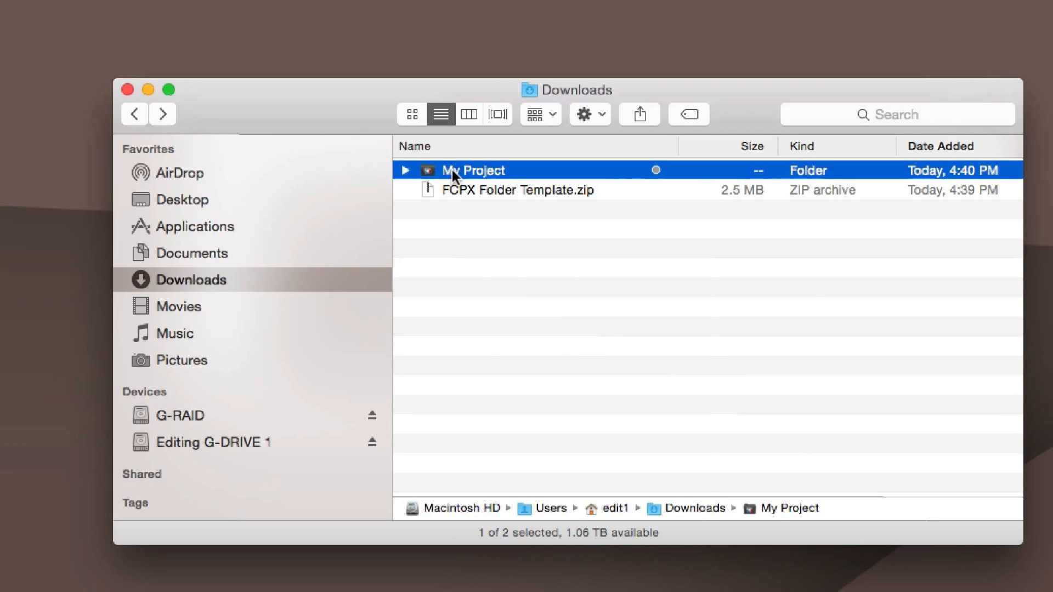
right_click(452, 170)
left_click(505, 263)
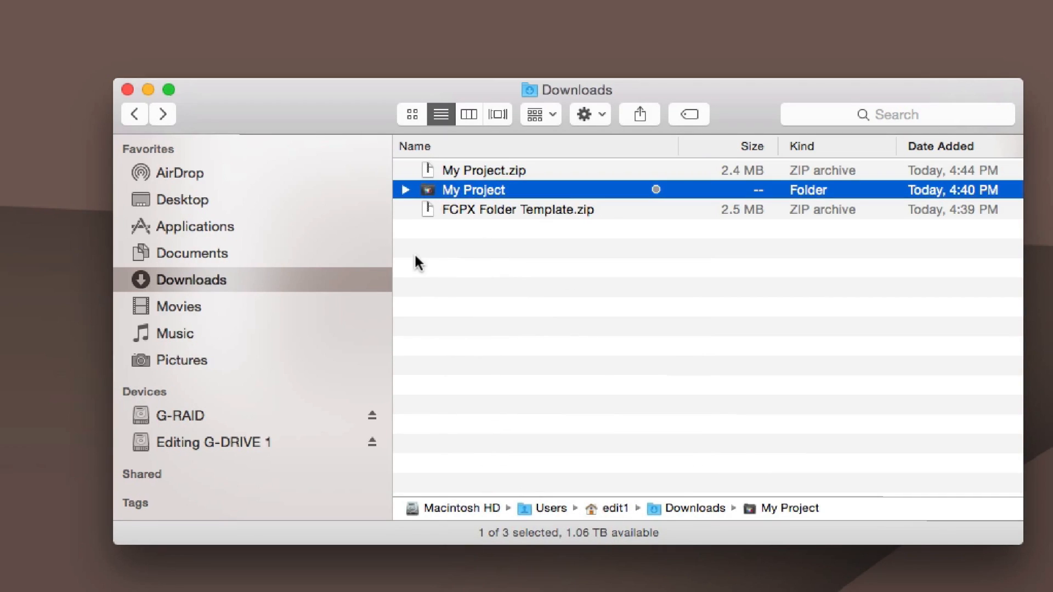
Delete the My Project folder and the FCPX Folder Template.zip archive
key("super+BackSpace")
left_click(456, 170)
left_click(462, 196)
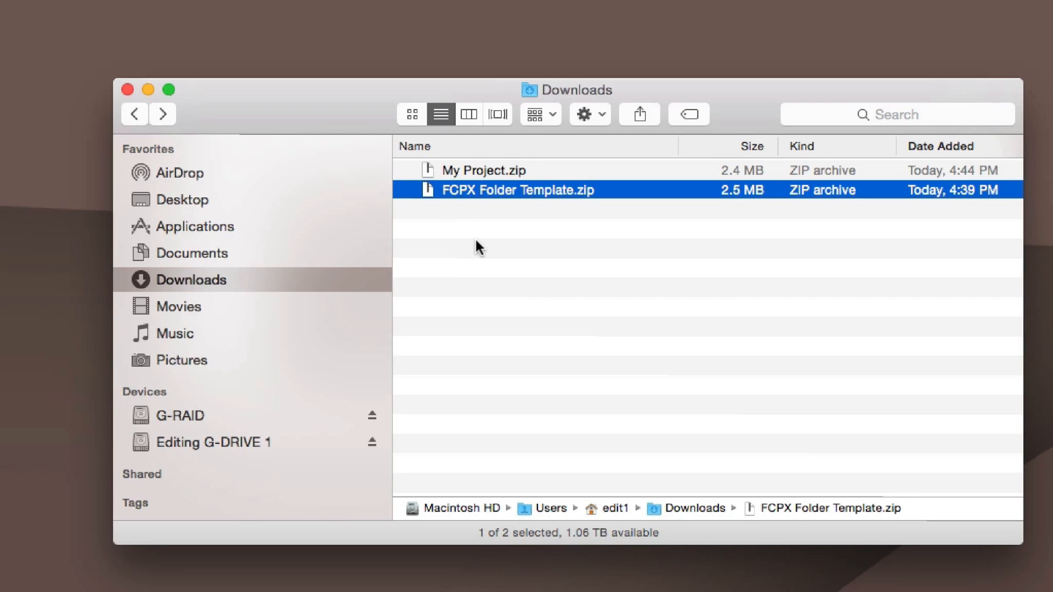
key("super+BackSpace")
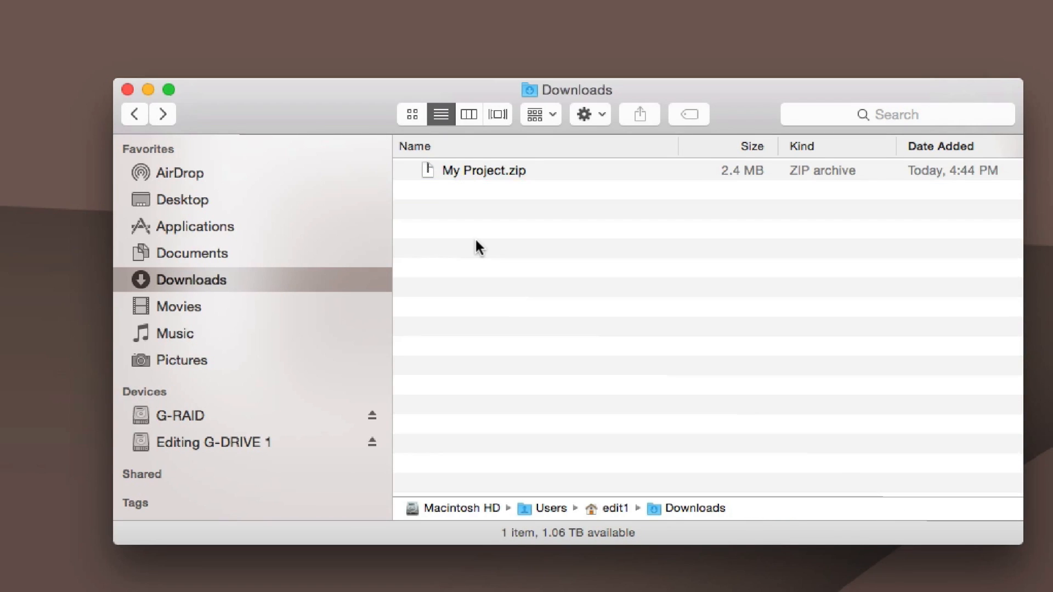
Extract My Project.zip to test the new template archive
left_click(479, 172)
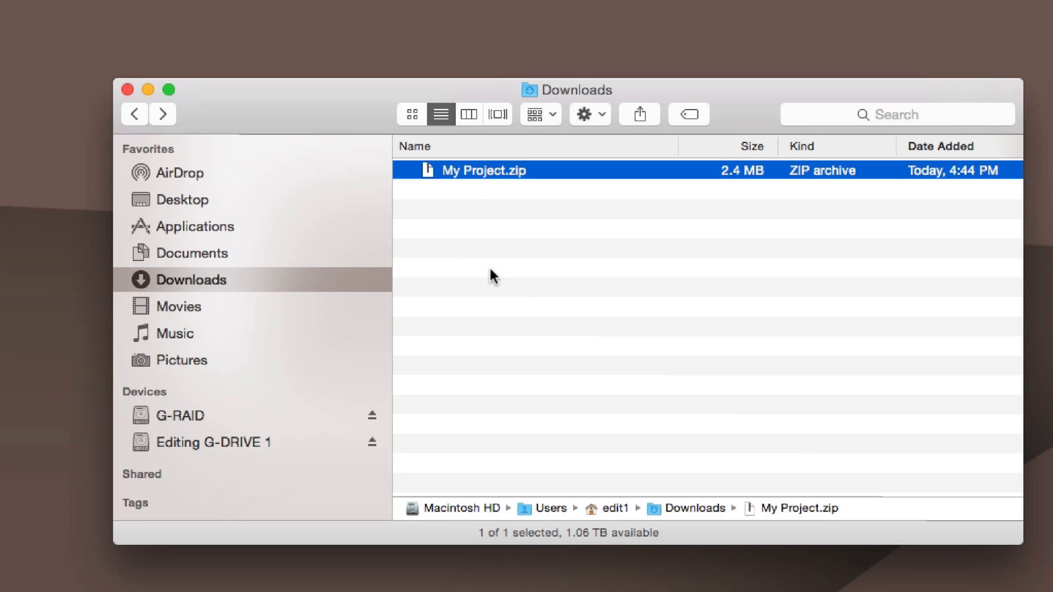
double_click(445, 170)
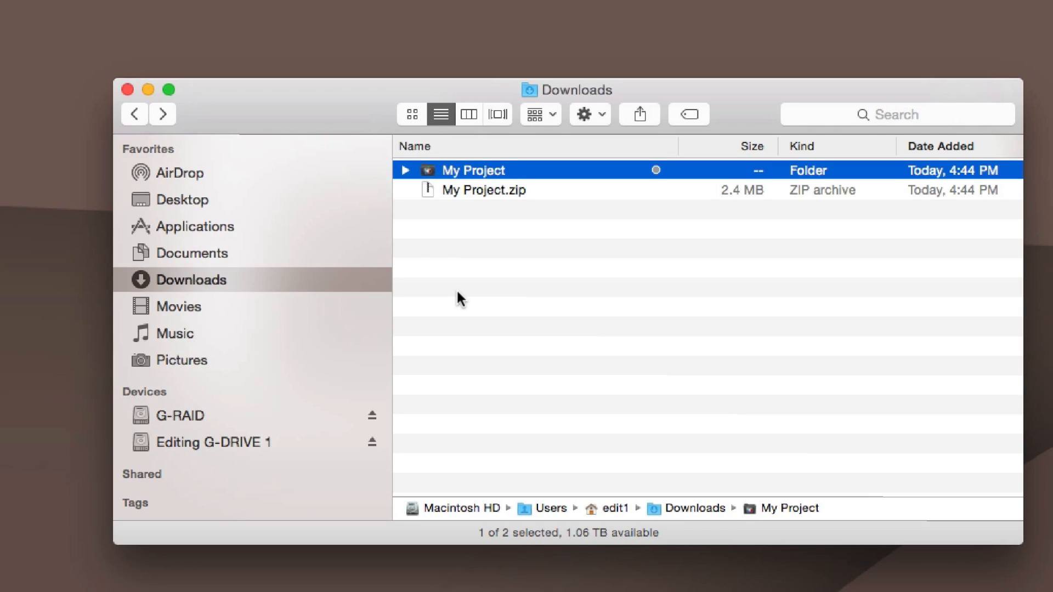
key("Return")
key("Return")
Expand the My Project, Audio and Video folders to review their subfolders
left_click(402, 169)
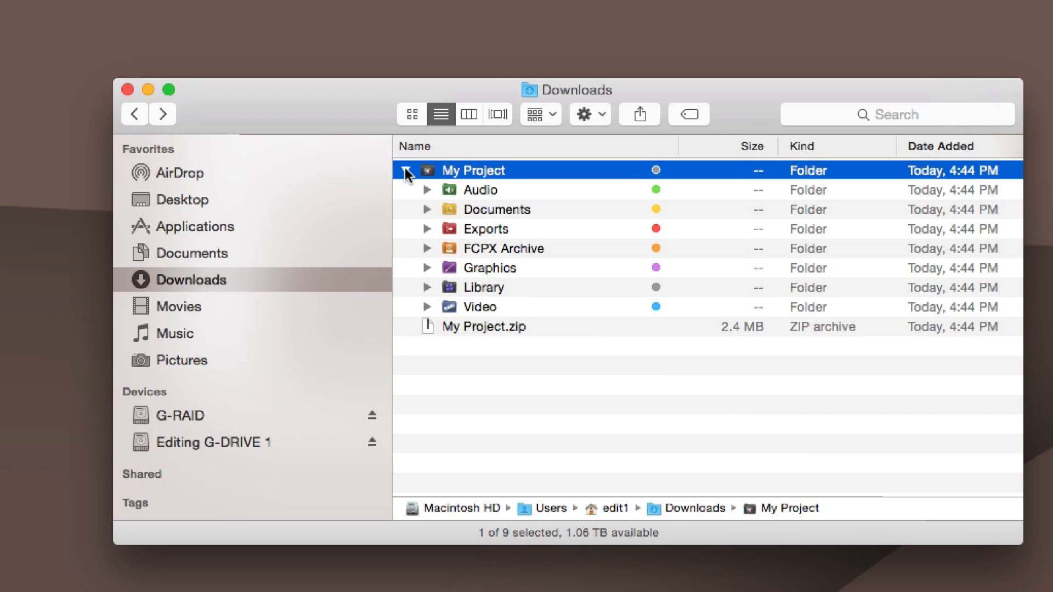
left_click(426, 190)
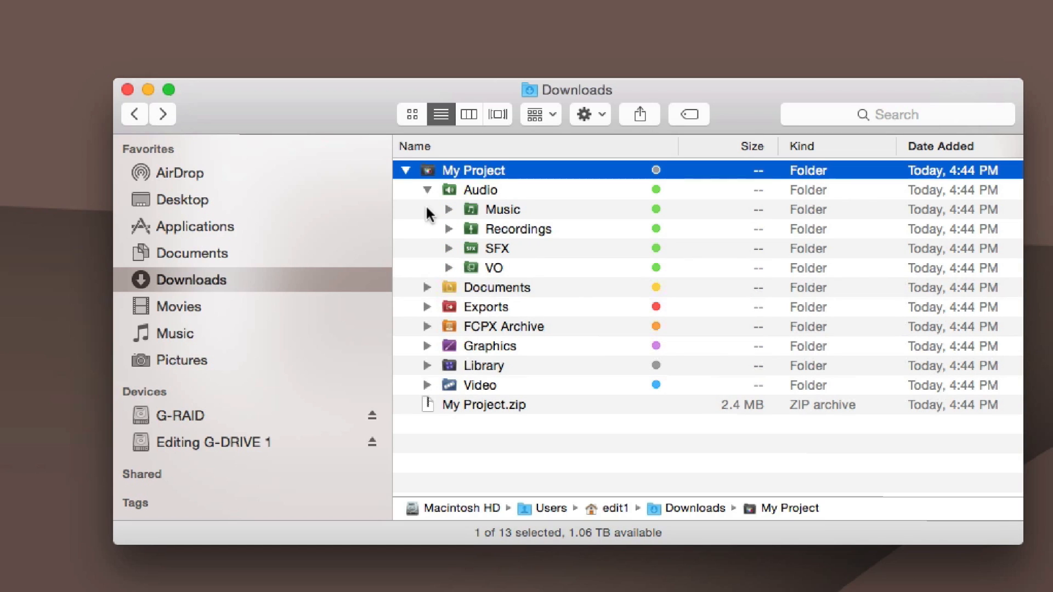
left_click(428, 384)
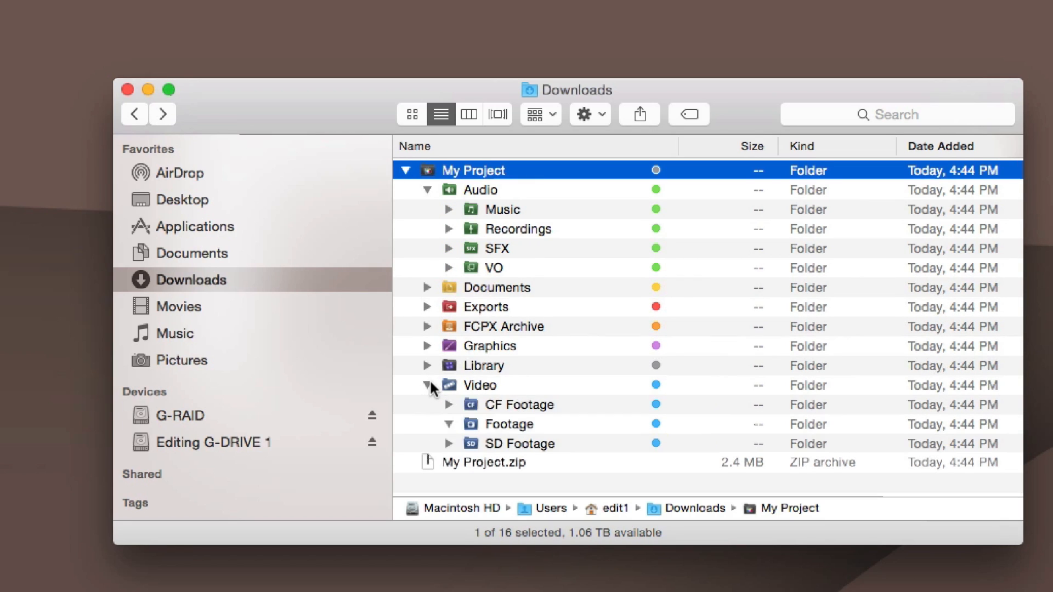